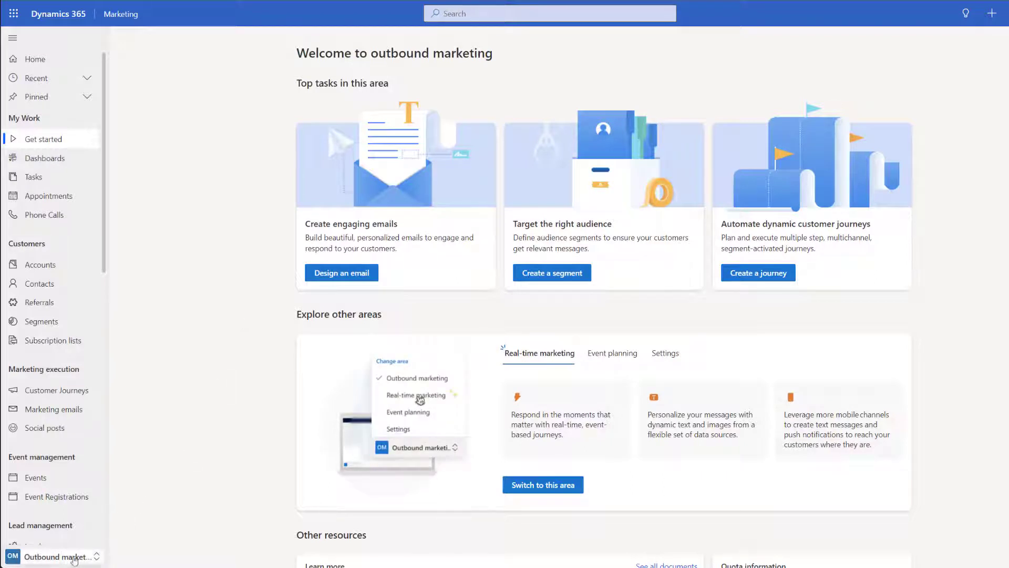
# Step: Switch to the Real-time marketing area and open the Triggers list
pyautogui.click(57, 558)
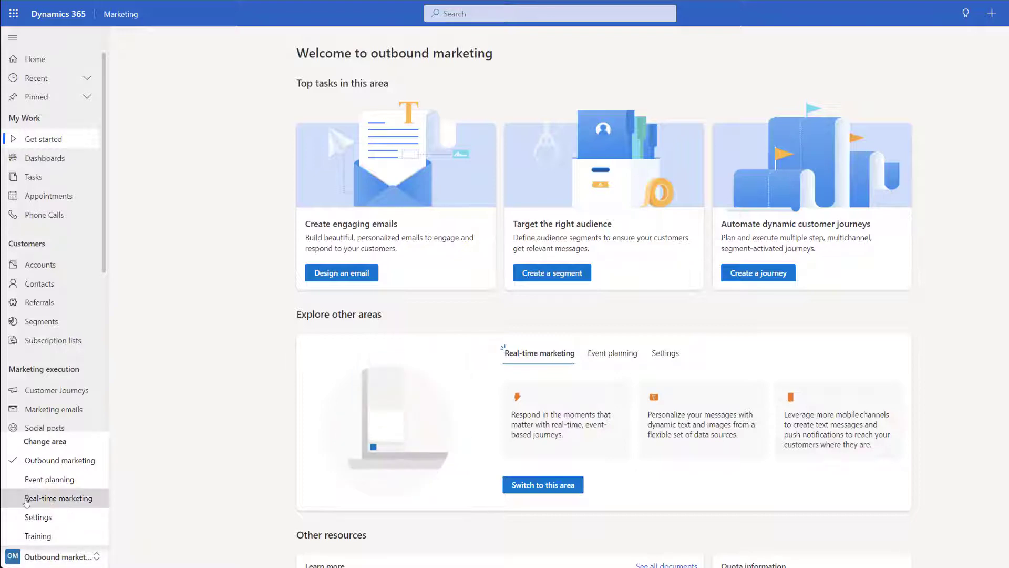
pyautogui.click(59, 499)
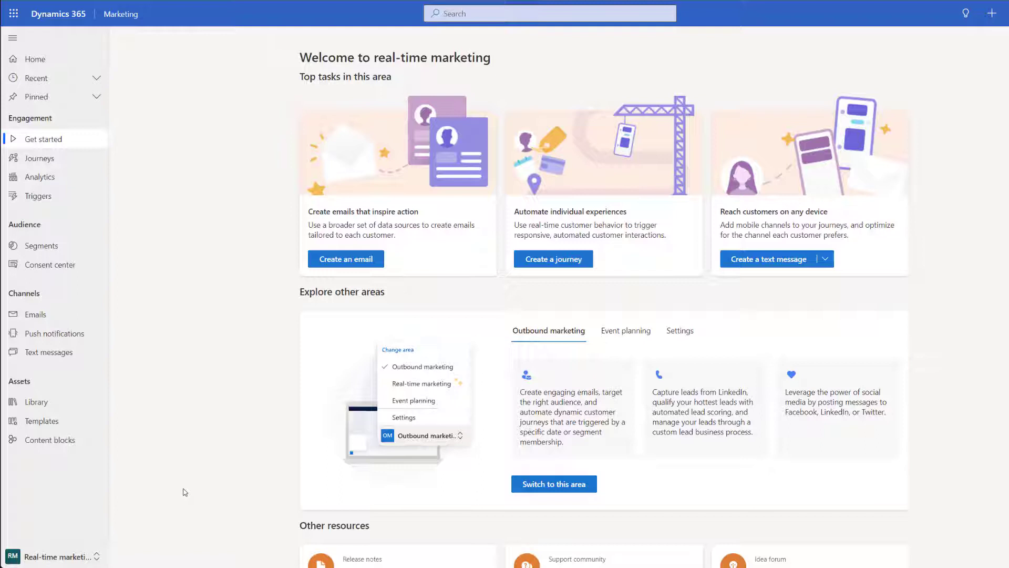
pyautogui.click(43, 202)
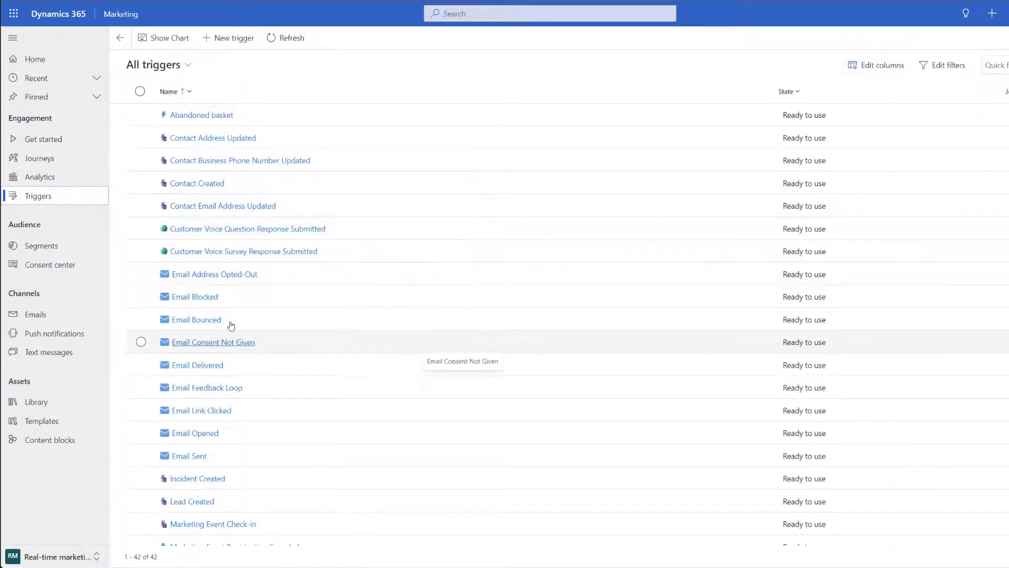
# Step: Create a trigger 'Abandoned basket demo!' with attributes product price (Number), product name and product url (Text)
pyautogui.click(233, 38)
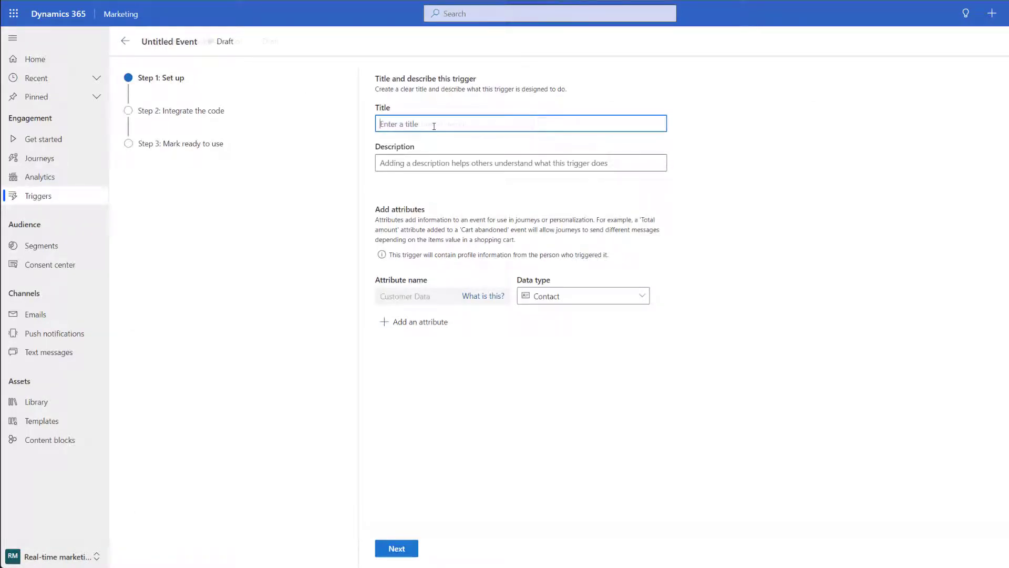
pyautogui.write('Abandoned basket demo!')
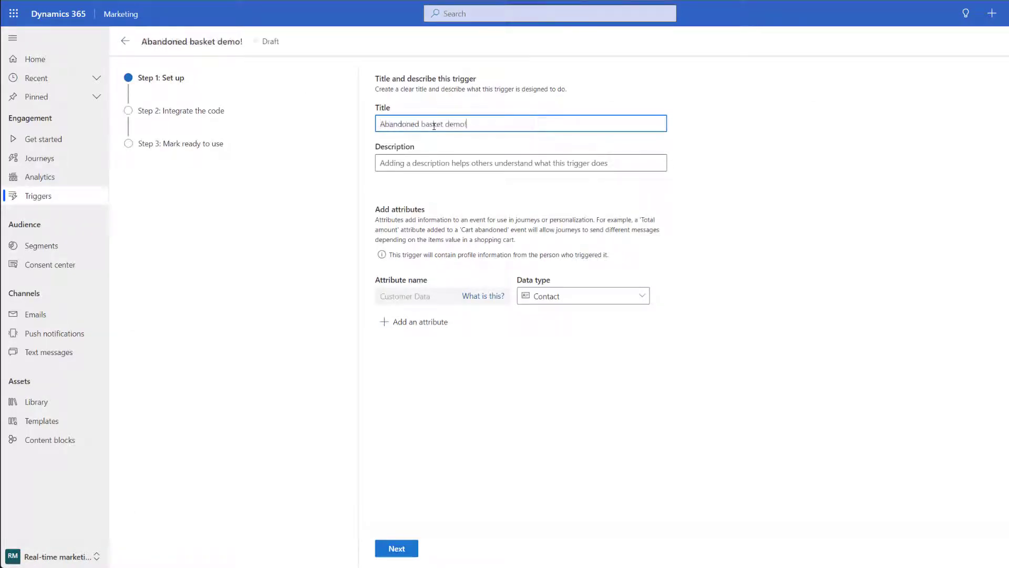
pyautogui.click(417, 322)
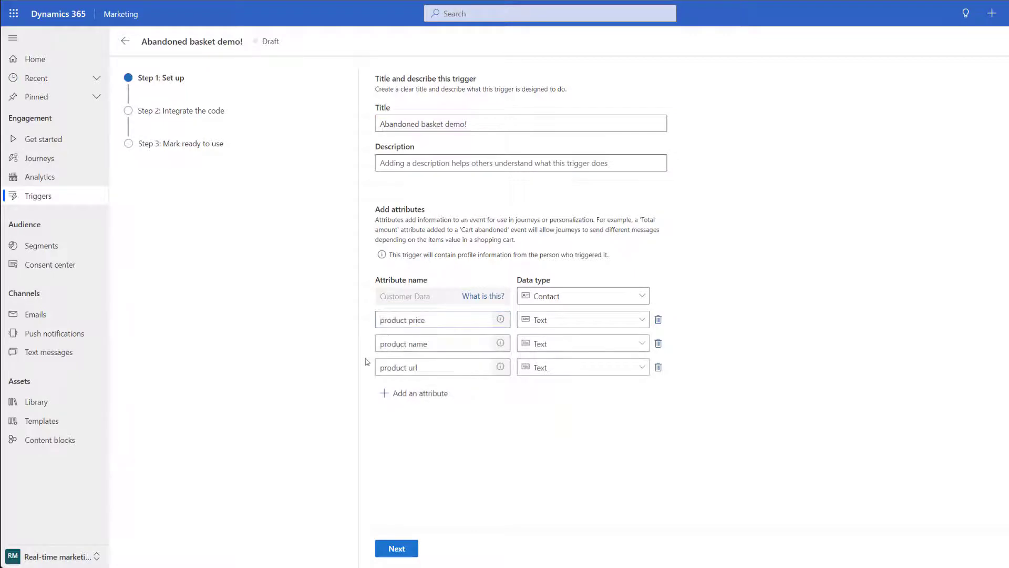
pyautogui.click(555, 318)
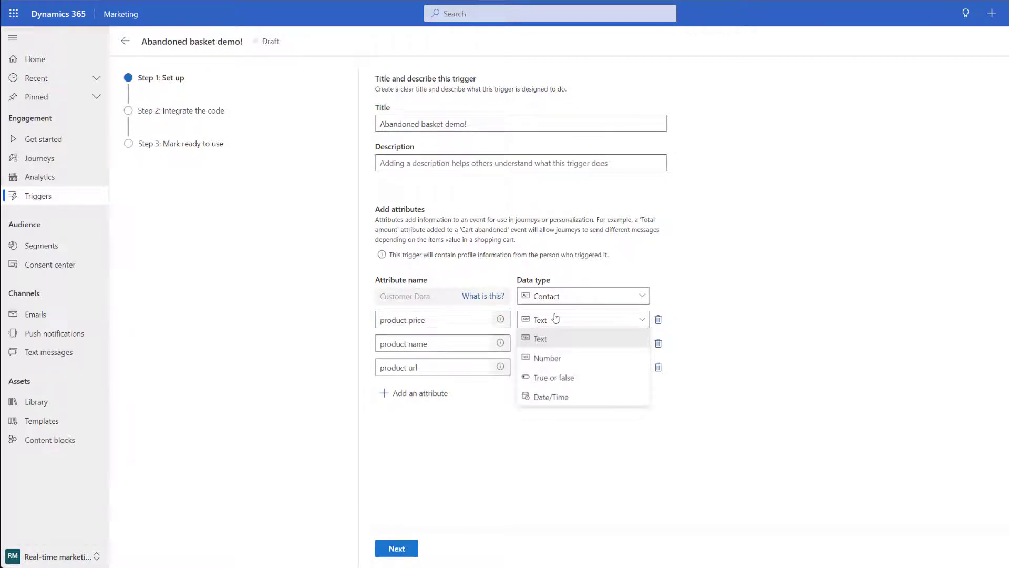
pyautogui.click(556, 360)
pyautogui.click(551, 347)
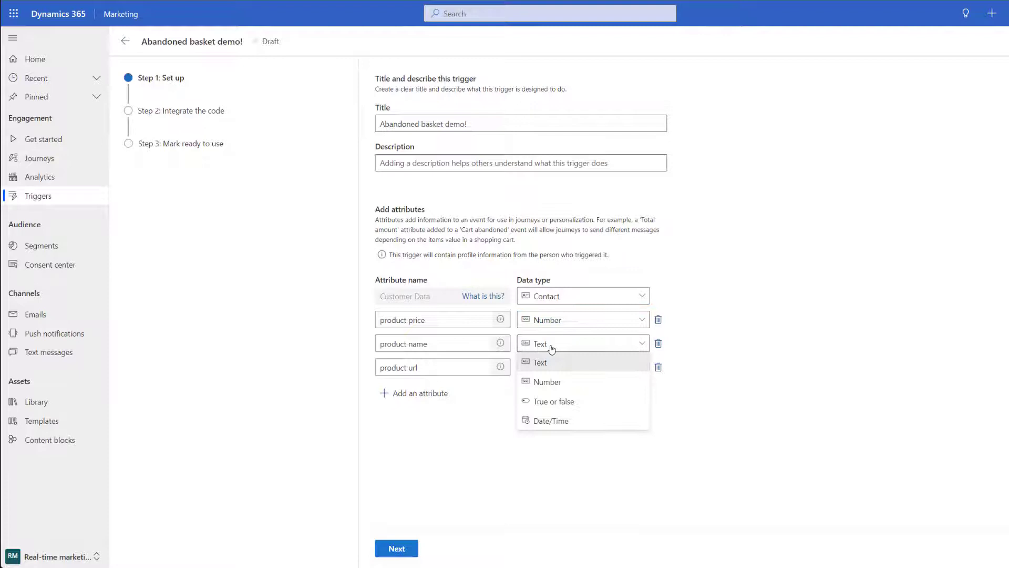
pyautogui.click(553, 364)
pyautogui.click(552, 370)
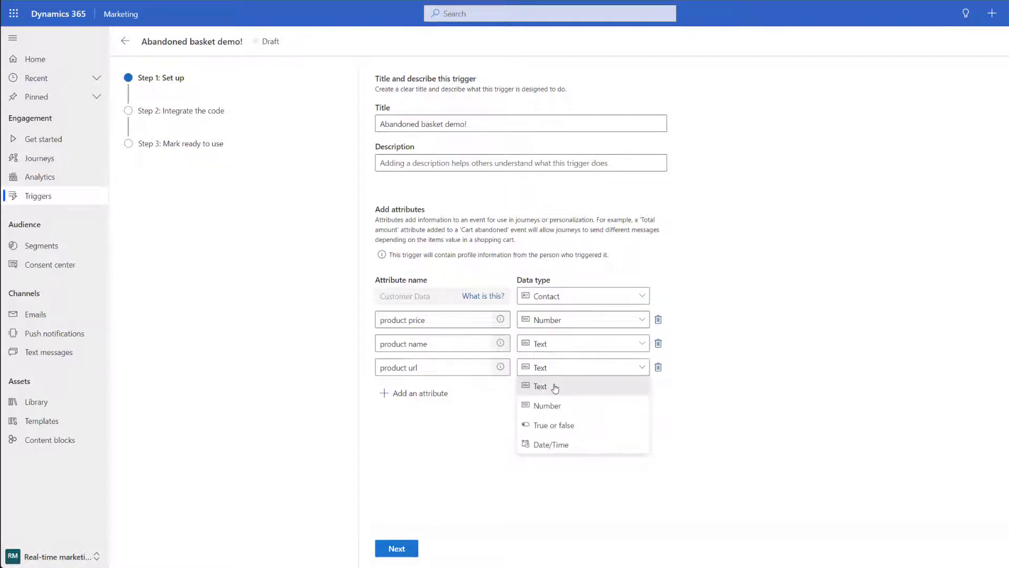
pyautogui.click(555, 387)
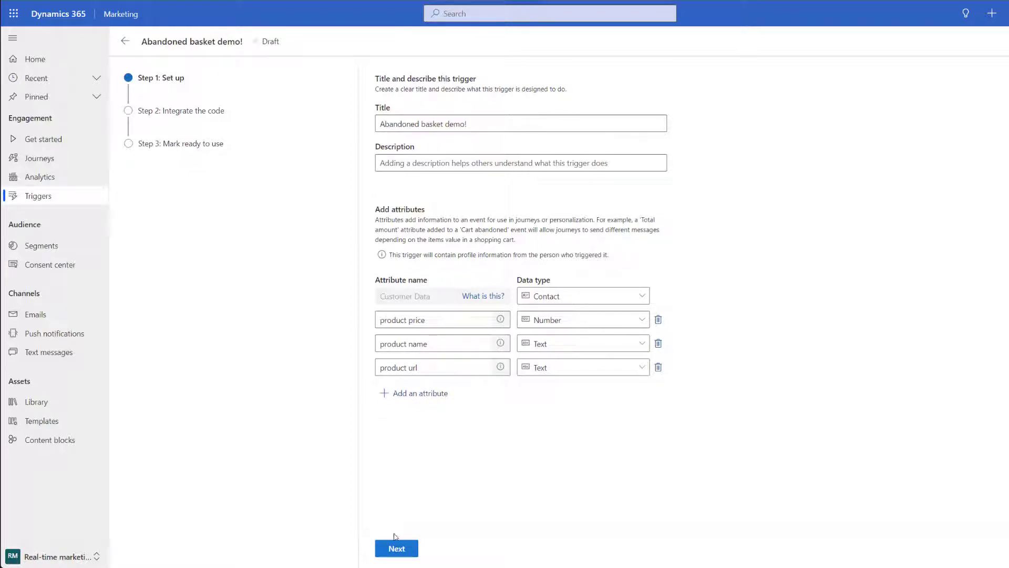
# Step: Continue to Step 2: Integrate the code, declining Edge's offer to save form data
pyautogui.click(397, 549)
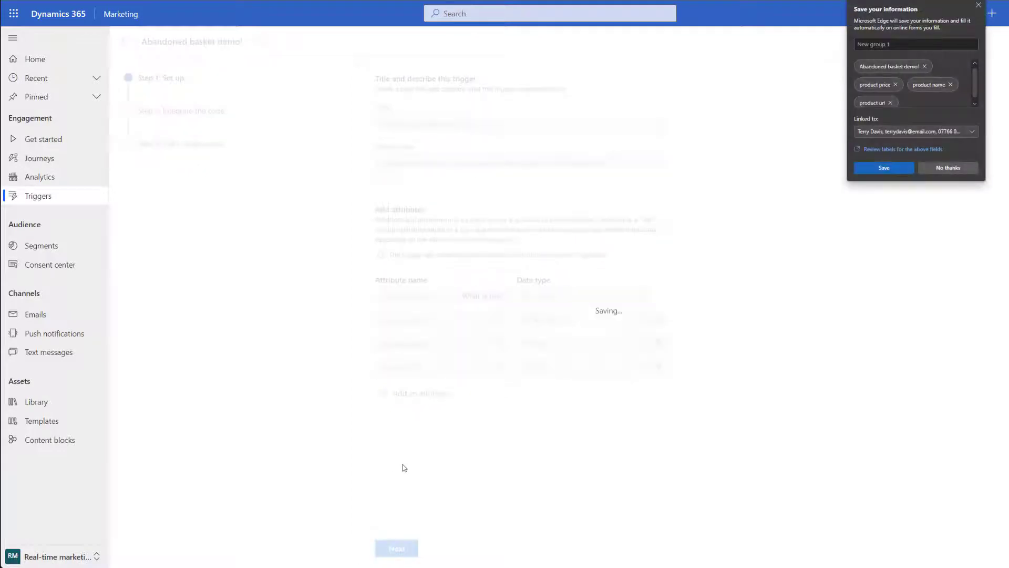
pyautogui.click(963, 168)
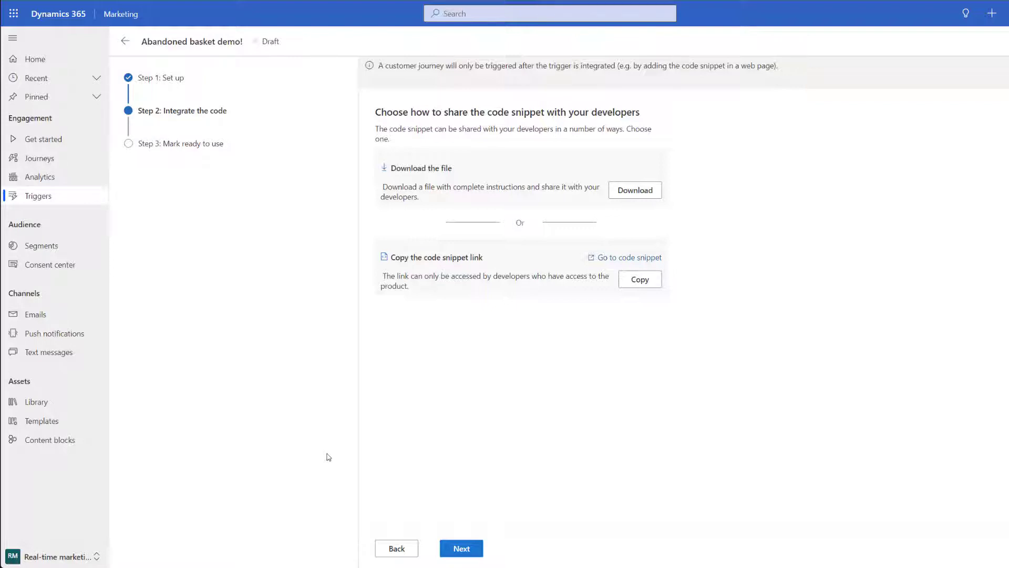
# Step: Advance to Step 3 and mark the Abandoned basket demo! trigger ready to use
pyautogui.click(473, 551)
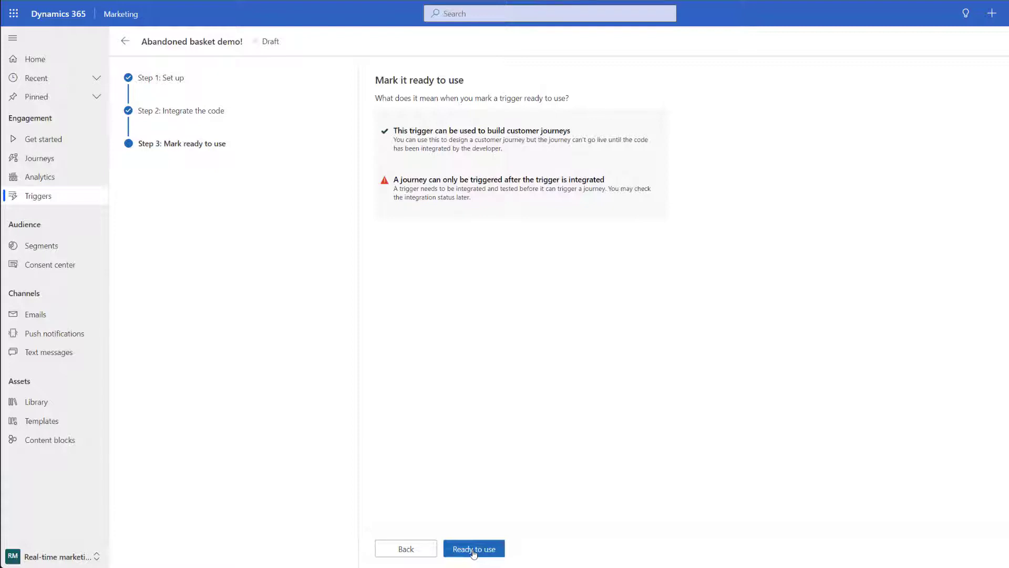
pyautogui.click(473, 549)
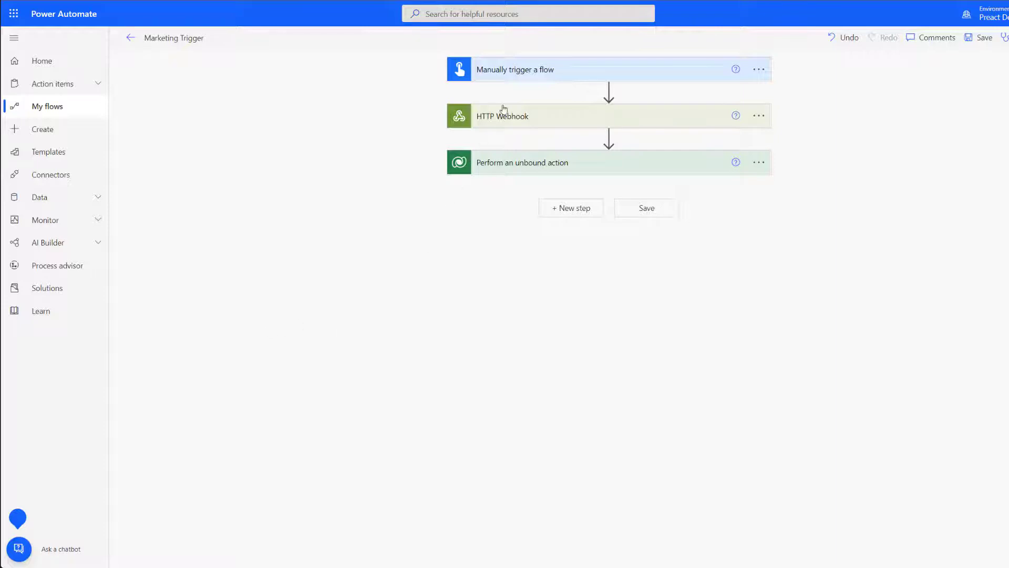
# Step: Expand the manual trigger and HTTP Webhook steps, showing the webhook's POST Subscribe URI and advanced settings
pyautogui.click(494, 78)
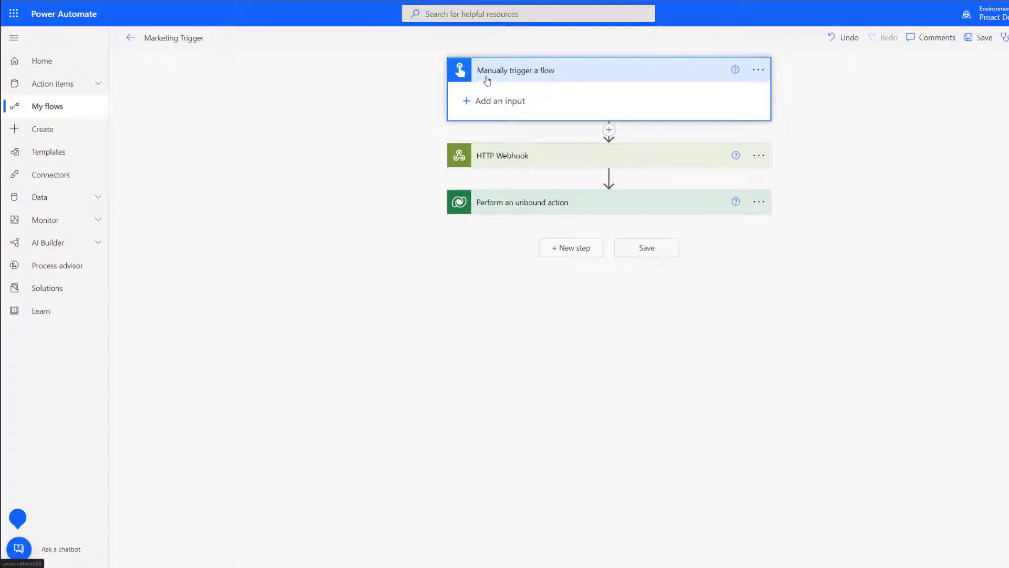
pyautogui.click(539, 159)
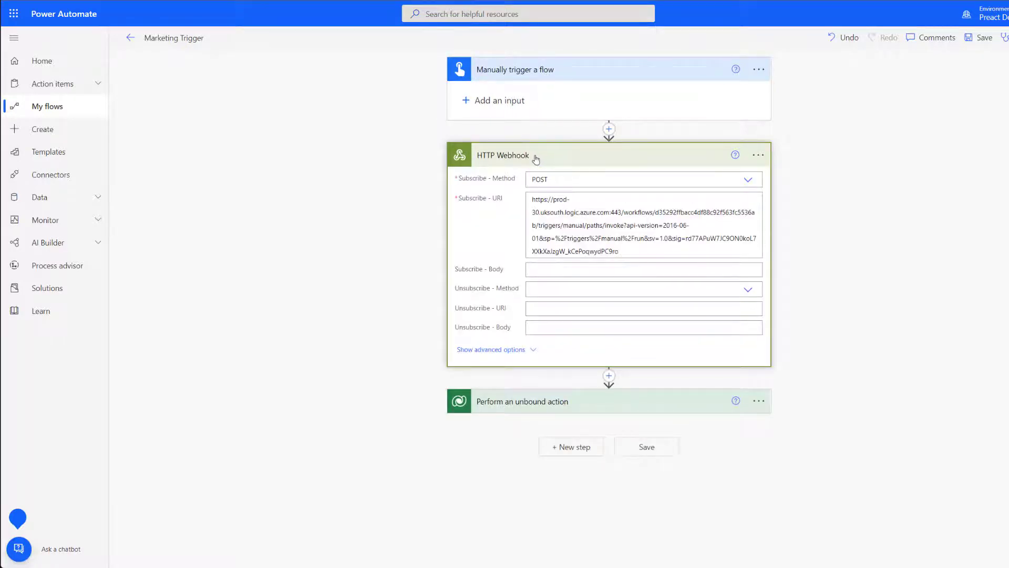
pyautogui.click(333, 202)
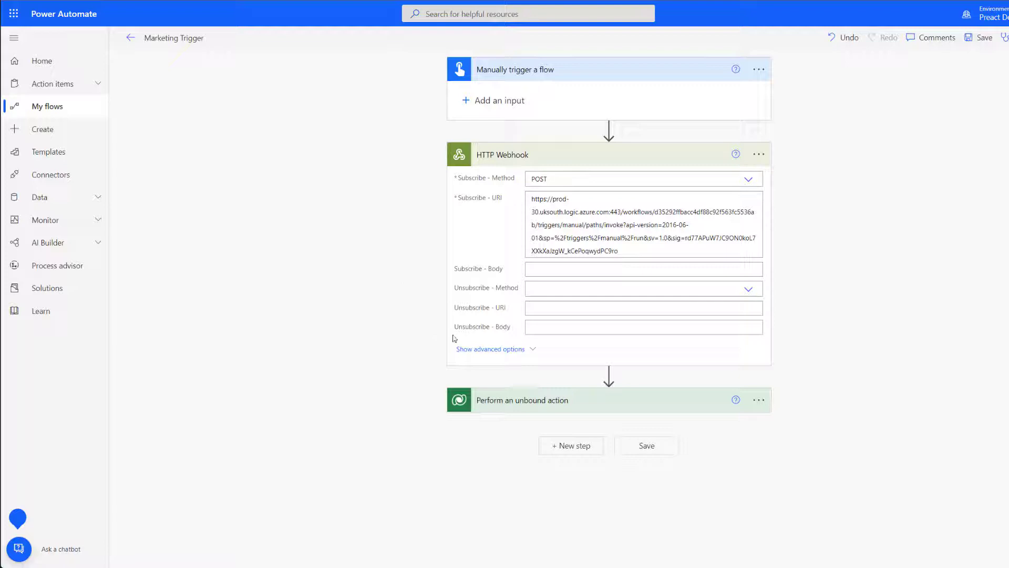
pyautogui.click(479, 350)
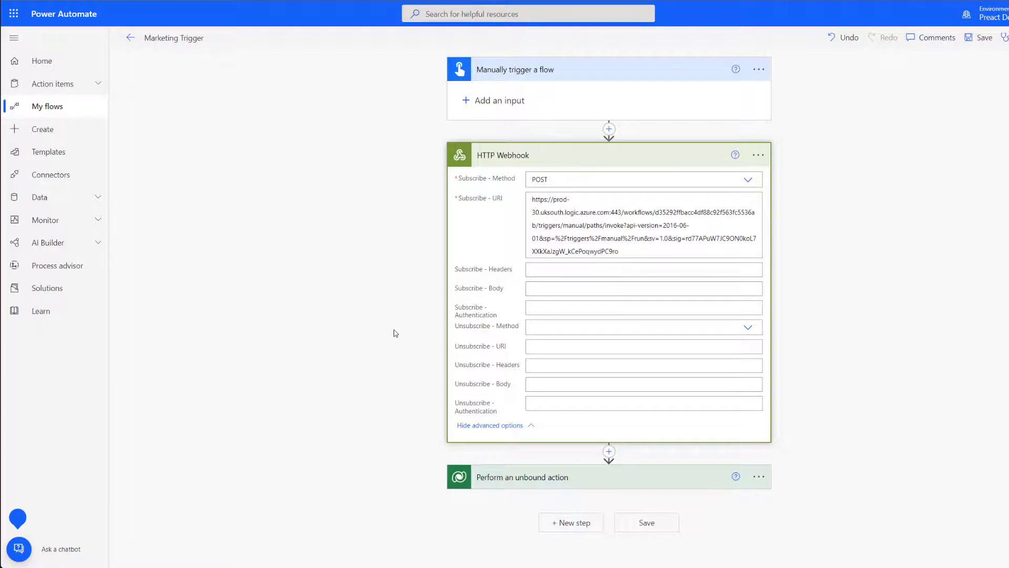
# Step: Expand the unbound action step to review its msdynmkt_abandonedbasket test values, like product price 123
pyautogui.click(525, 479)
pyautogui.scroll(-5, 424, 414)
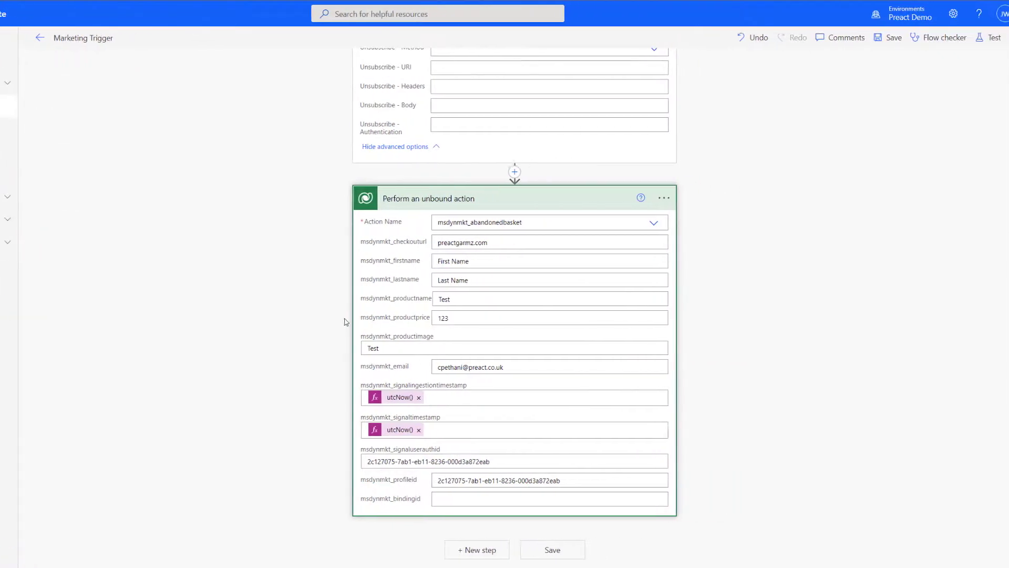
# Step: Delete the HTTP Webhook step from the Marketing Trigger flow
pyautogui.scroll(5, 331, 317)
pyautogui.click(659, 155)
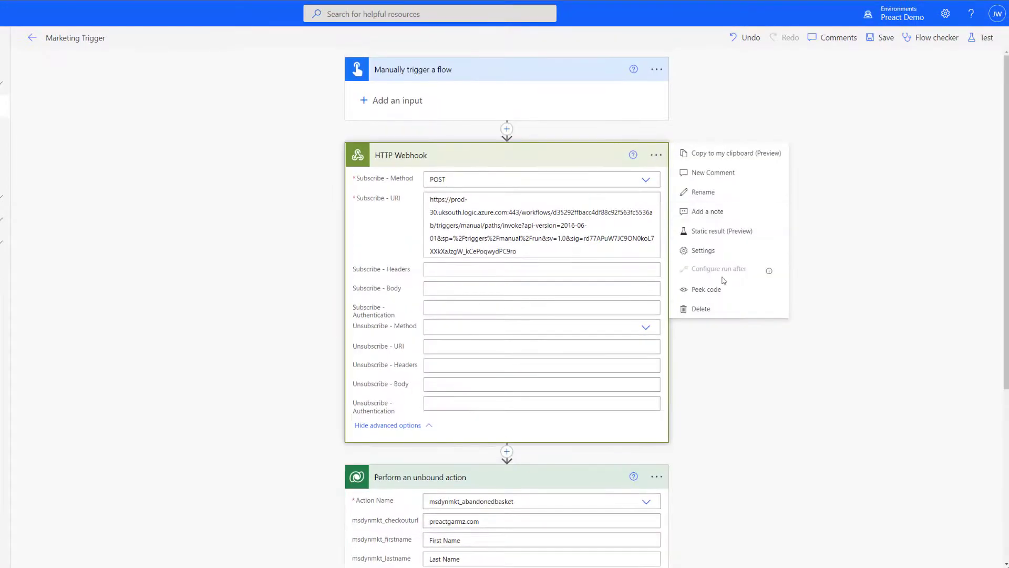
pyautogui.click(642, 309)
pyautogui.click(460, 306)
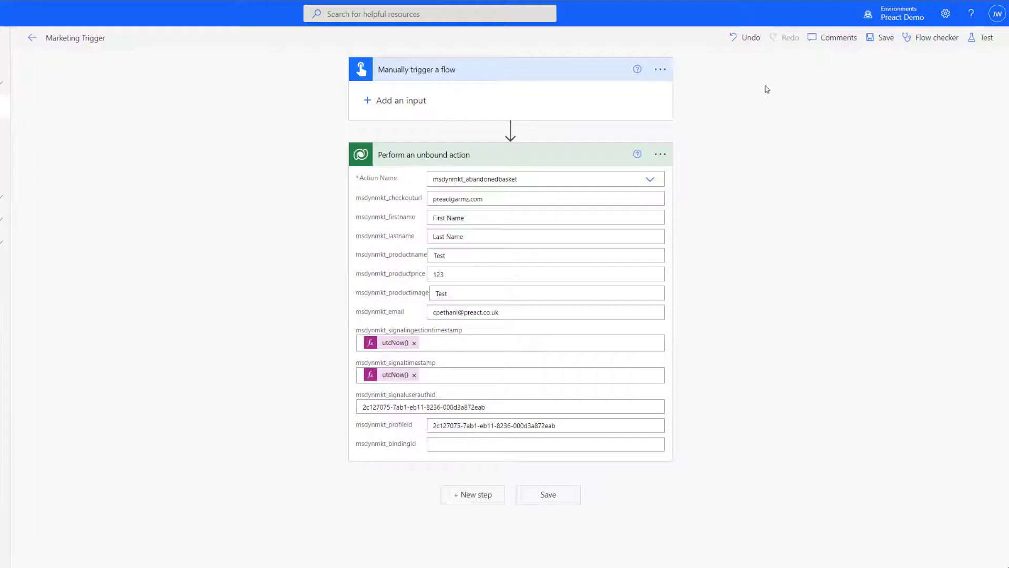
# Step: Save and test the flow automatically using the most recent successful trigger run
pyautogui.click(985, 38)
pyautogui.click(841, 94)
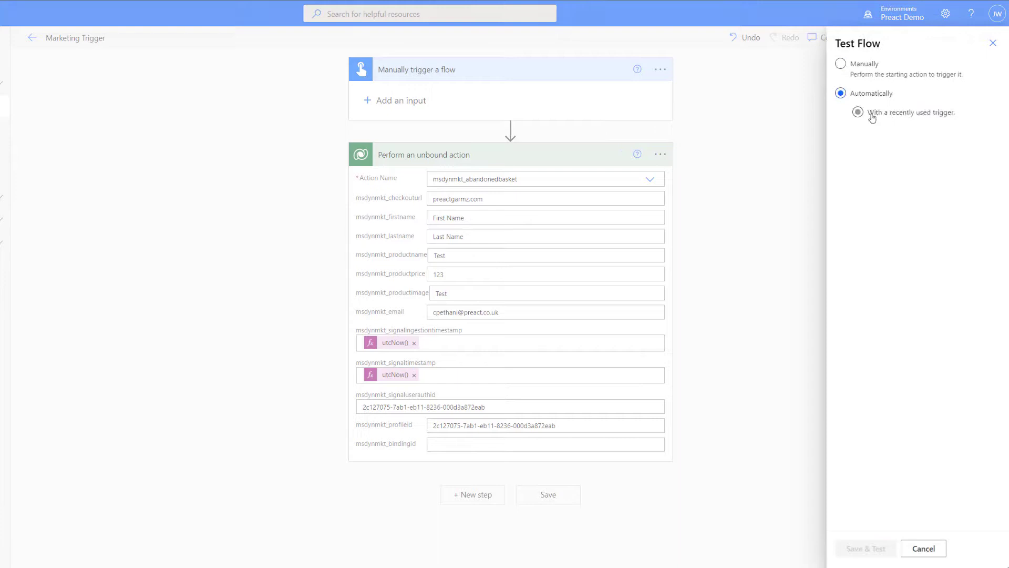
pyautogui.click(869, 112)
pyautogui.click(844, 134)
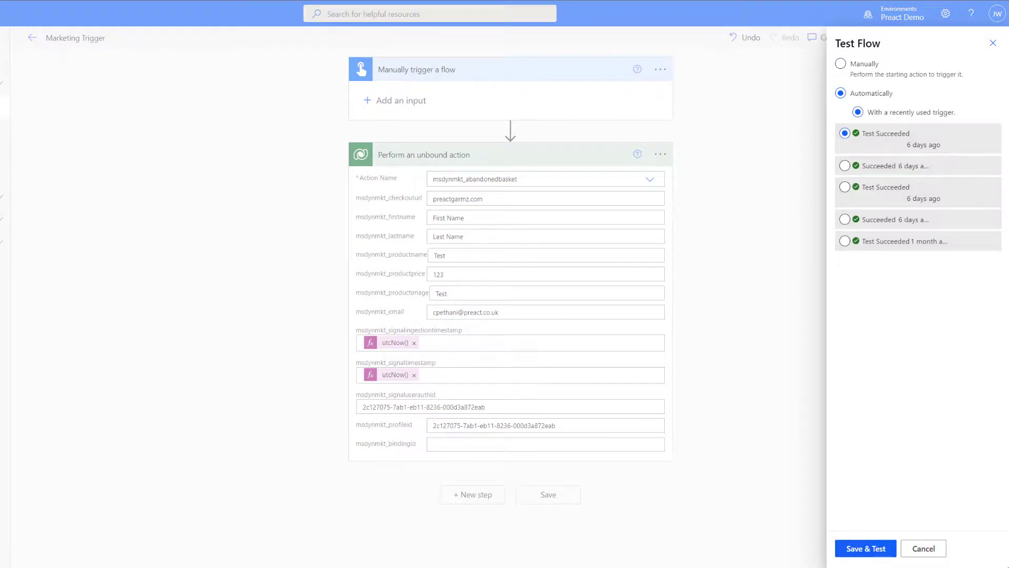
pyautogui.click(851, 551)
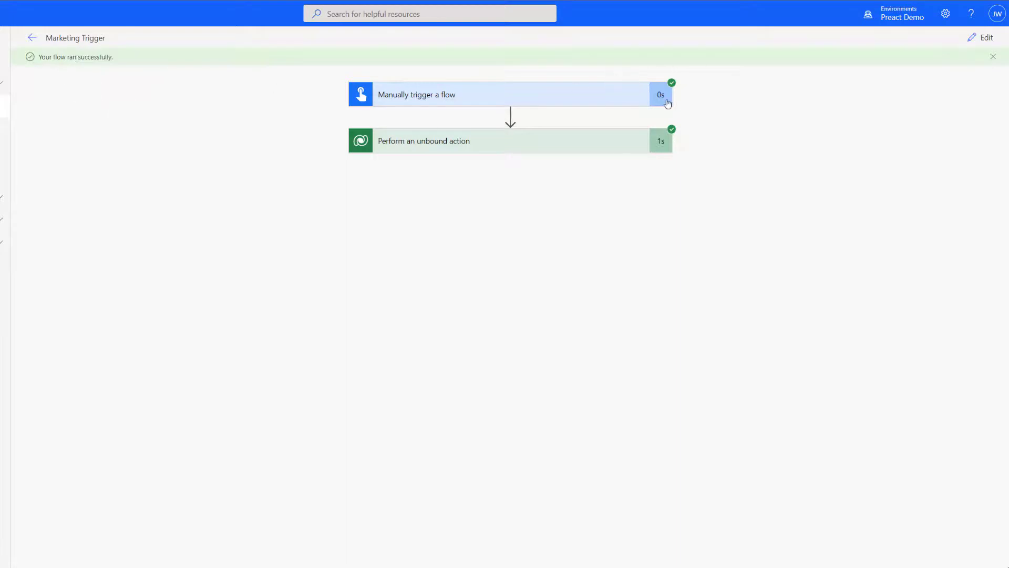
# Step: Inspect the trigger and unbound action run details of the successful test
pyautogui.click(622, 96)
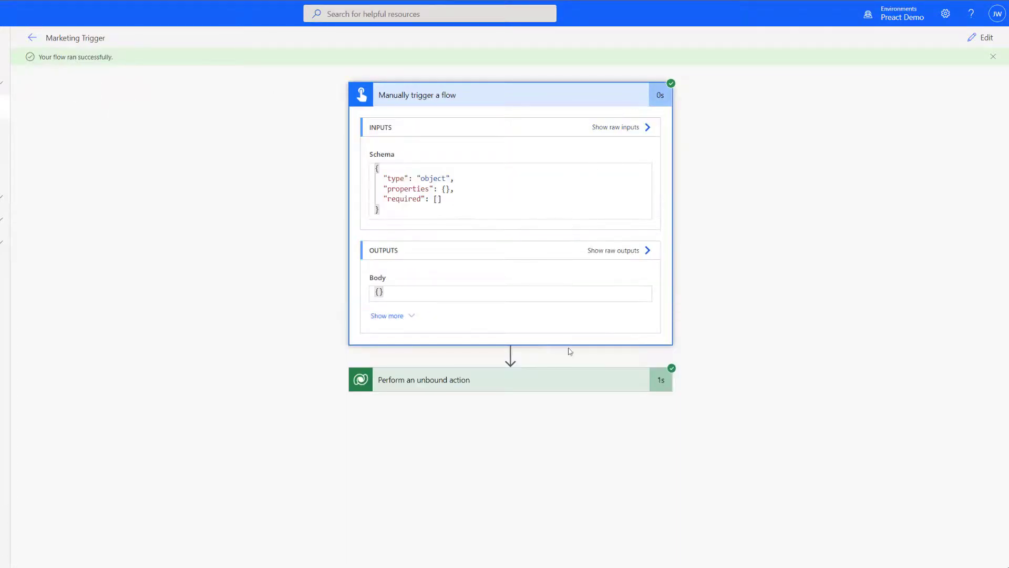
pyautogui.click(579, 376)
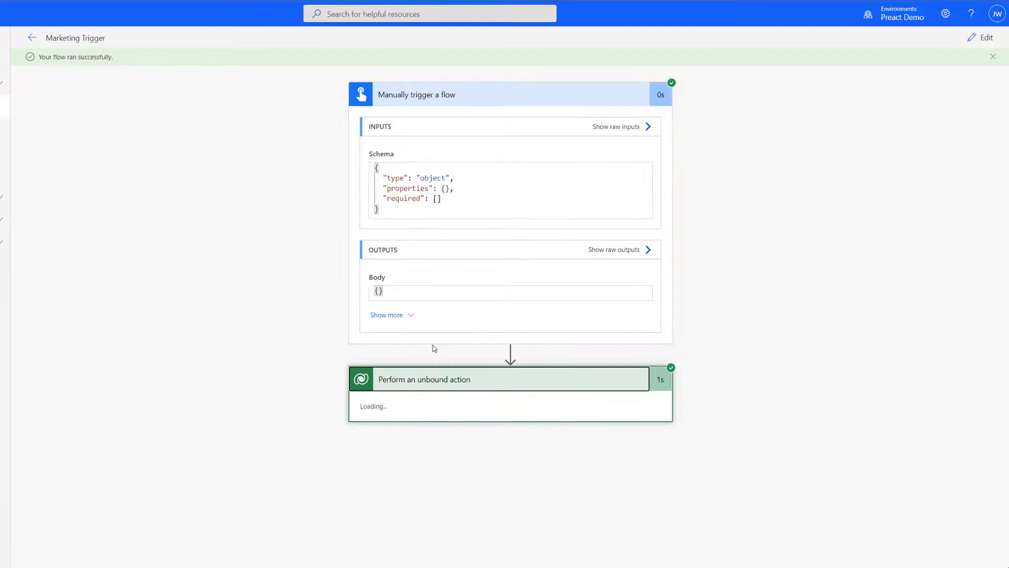
pyautogui.scroll(-10, 435, 344)
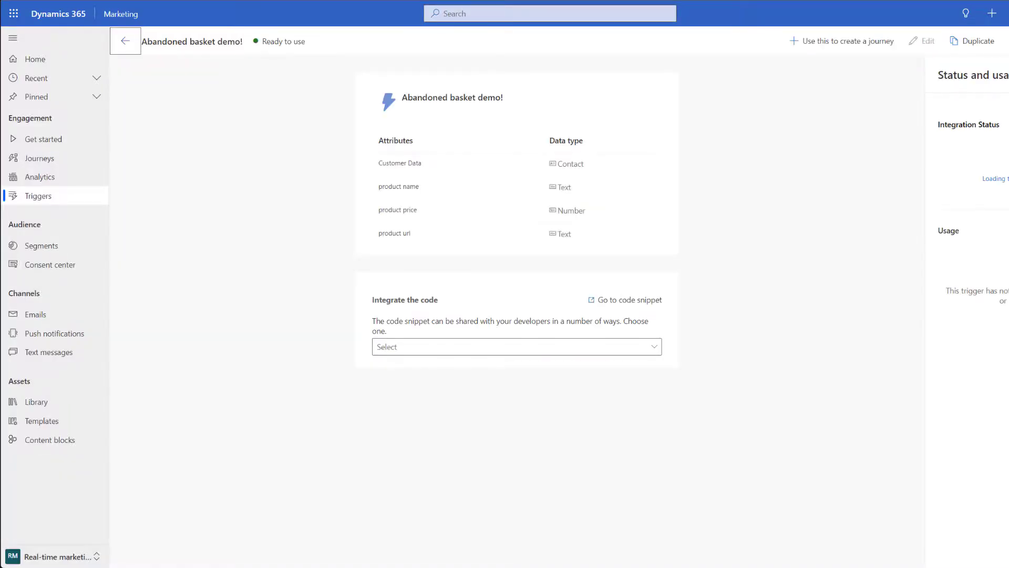
# Step: Start a journey from the trigger and rename it 'Abandoned cart Journey'
pyautogui.click(824, 47)
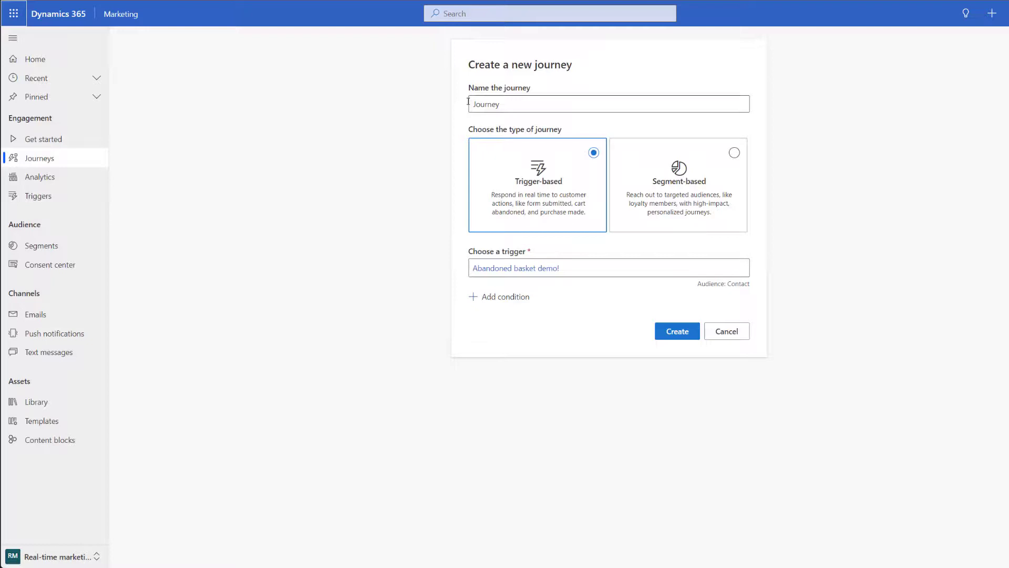
pyautogui.doubleClick(537, 102)
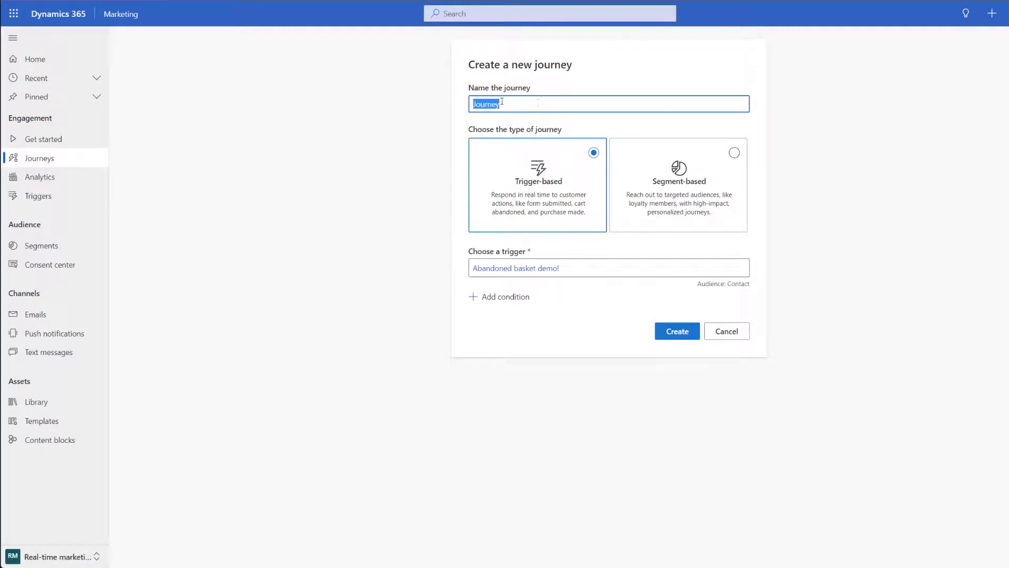
pyautogui.press('Home')
pyautogui.write('Abandoned cart')
# Step: Create the Abandoned cart Journey in the journey designer
pyautogui.click(674, 336)
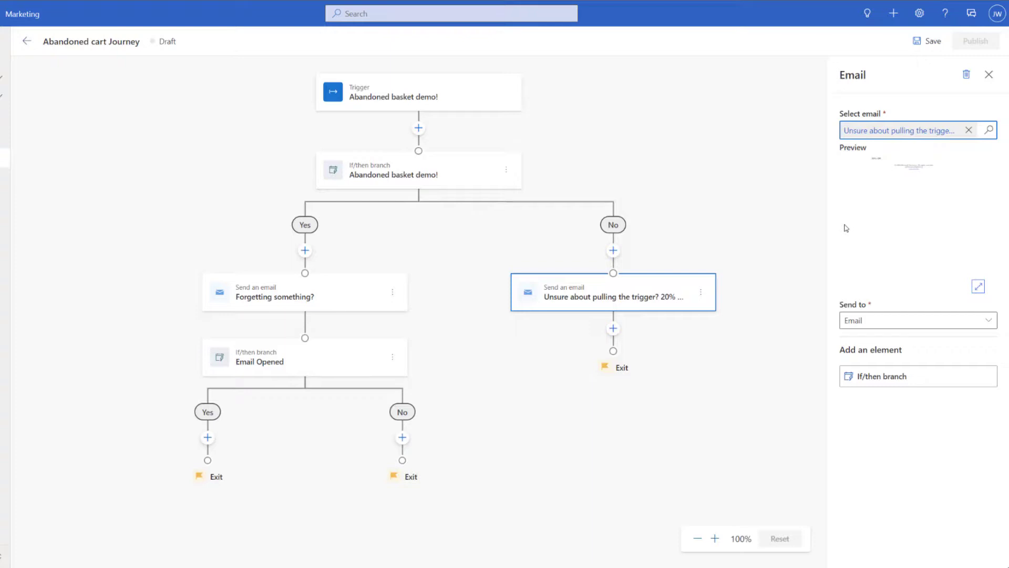
# Step: Save the Abandoned cart Journey draft and publish it live
pyautogui.click(929, 42)
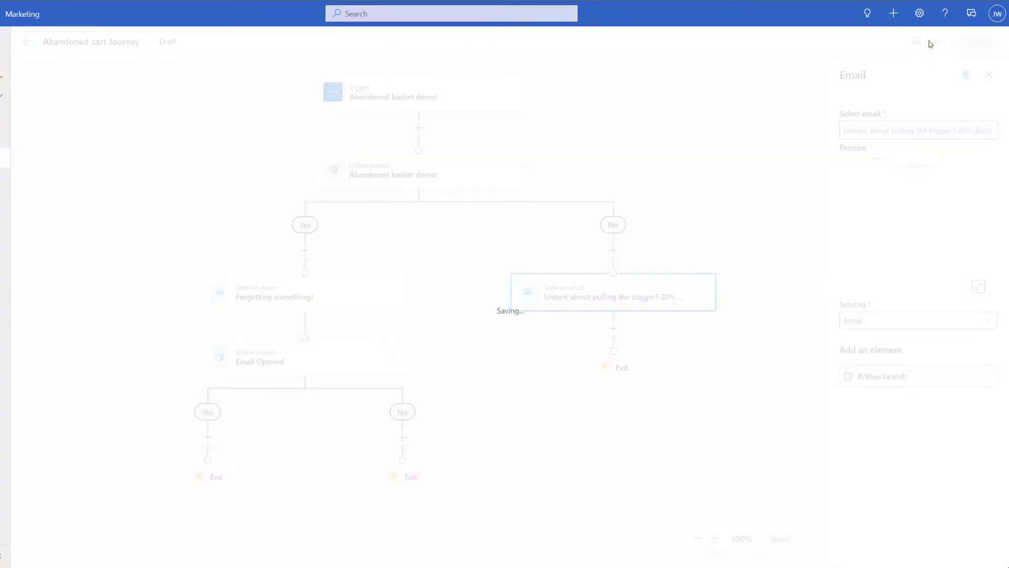
pyautogui.click(989, 46)
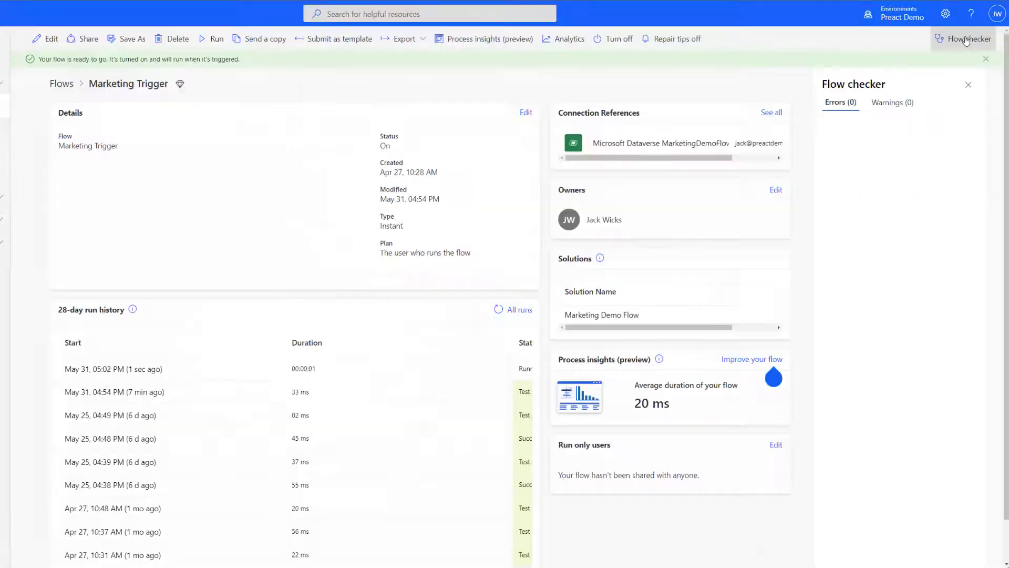
# Step: Resubmit the Marketing Trigger flow's 04:54 PM successful run to fire the trigger again
pyautogui.click(140, 392)
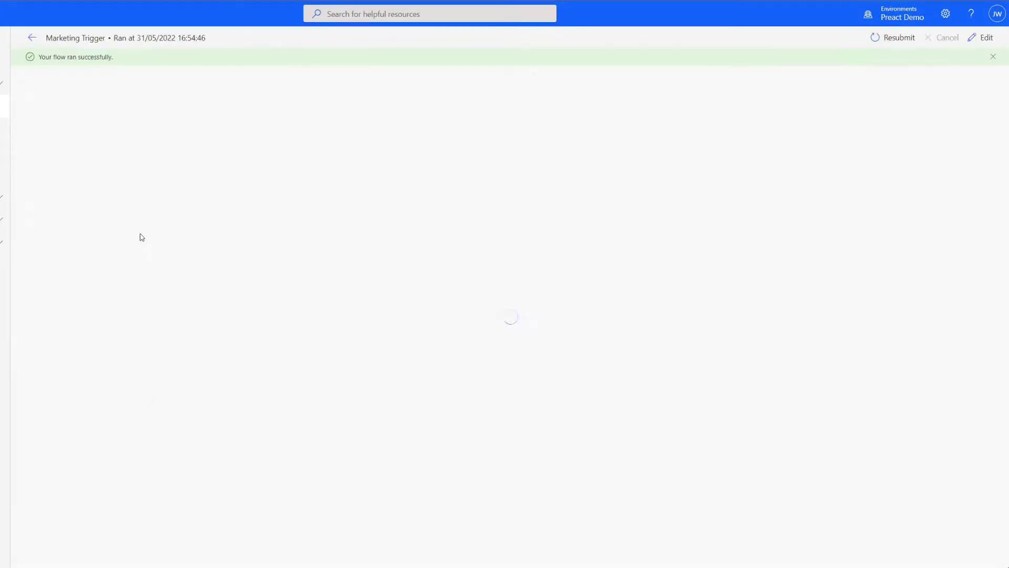
pyautogui.click(878, 38)
pyautogui.click(488, 39)
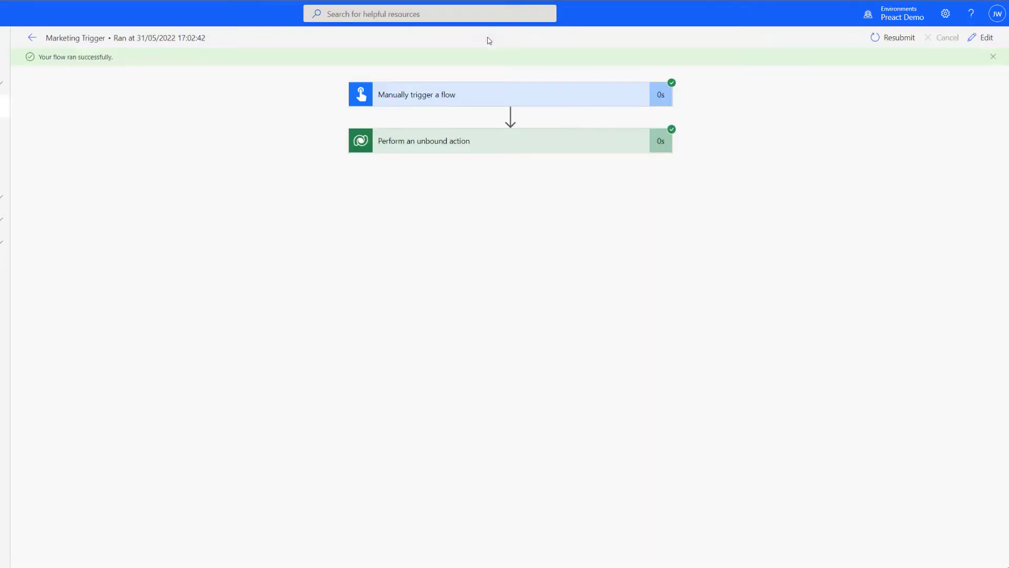